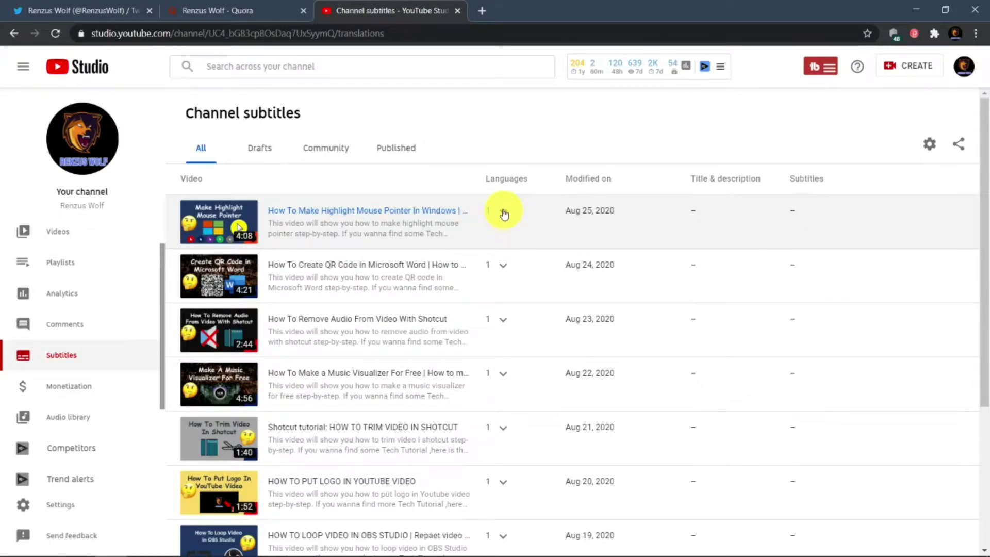
Open the automatic English subtitles of the "How To Make Highlight Mouse Pointer In Windows" video in Classic Studio for editing.
left_click(546, 221)
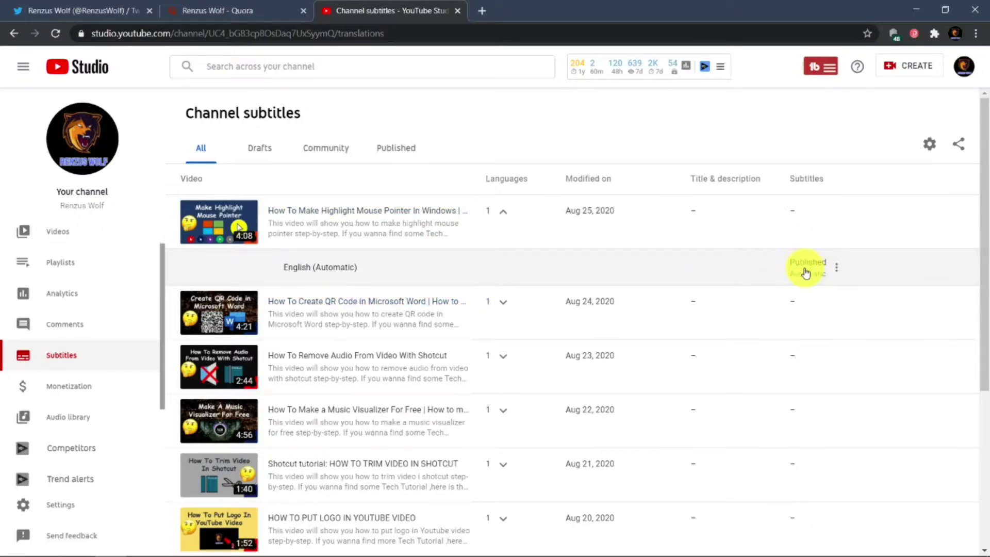
left_click(837, 269)
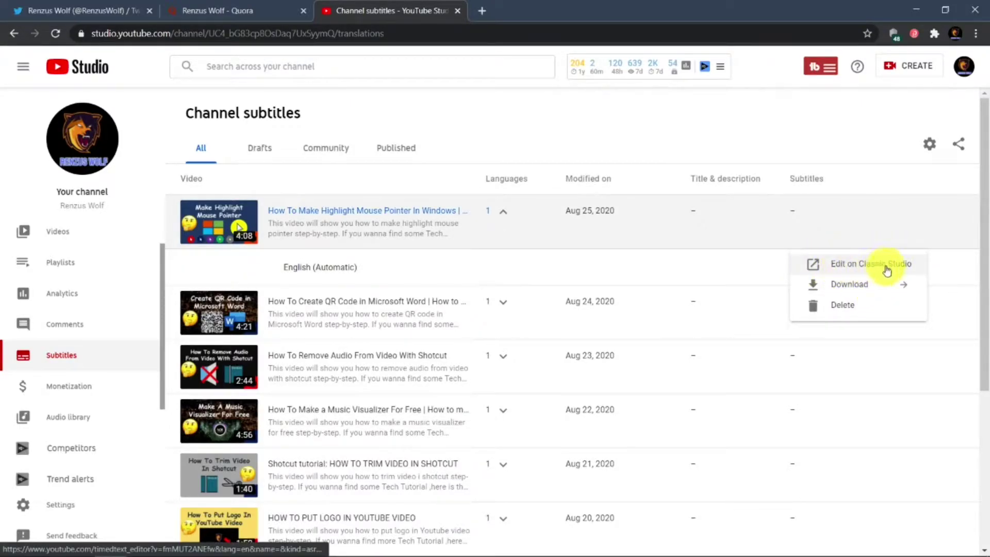
left_click(845, 264)
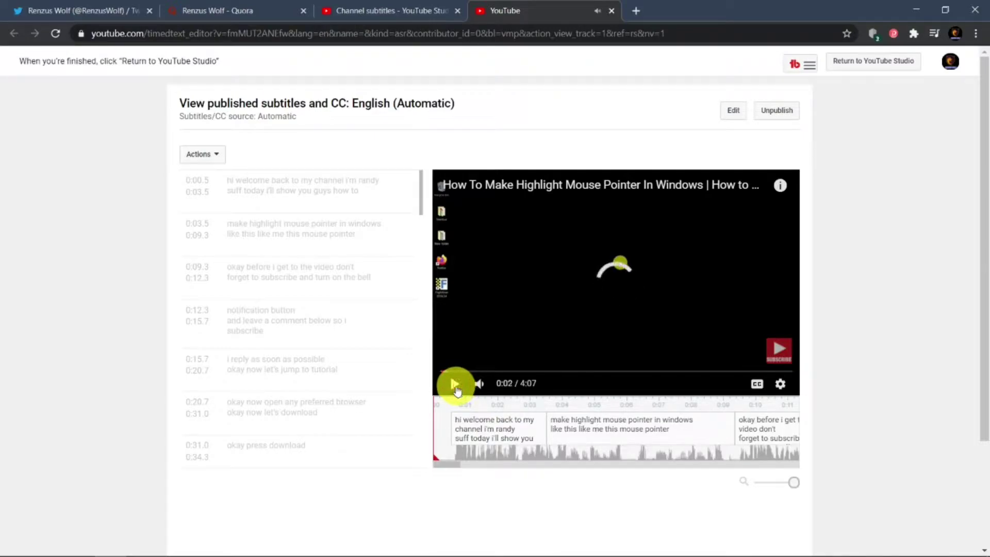
left_click(299, 205)
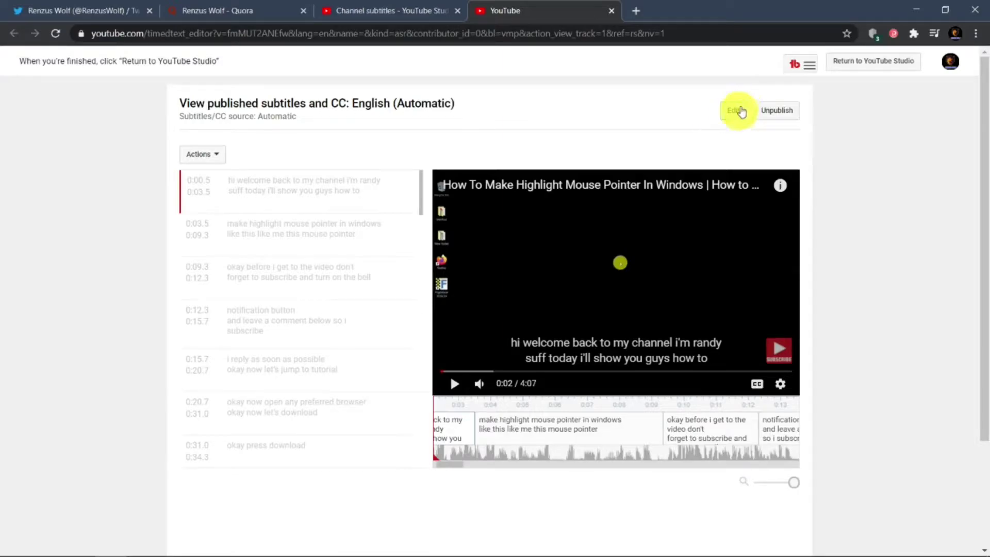
left_click(734, 111)
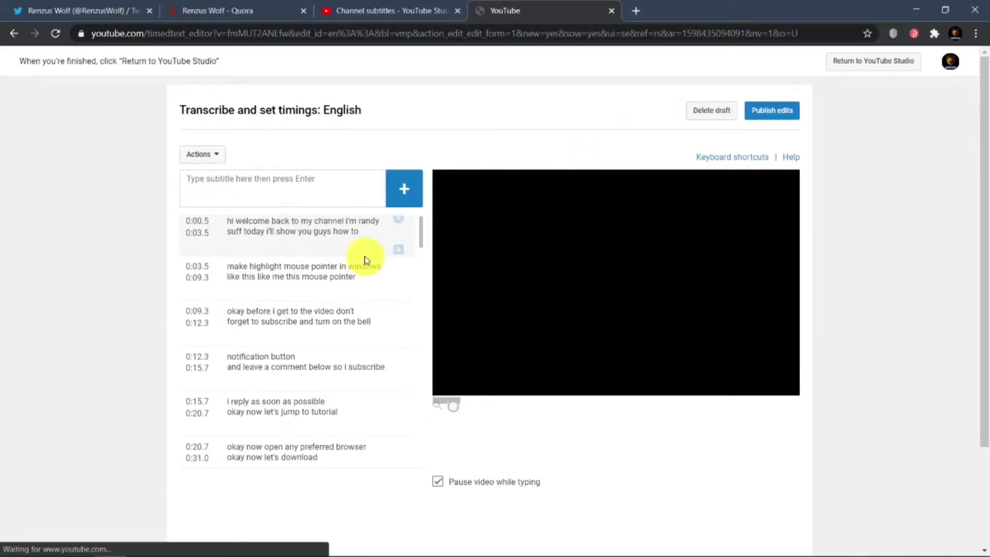
Replace the wrongly transcribed name in the first subtitle line with the channel owner's name.
left_click(259, 241)
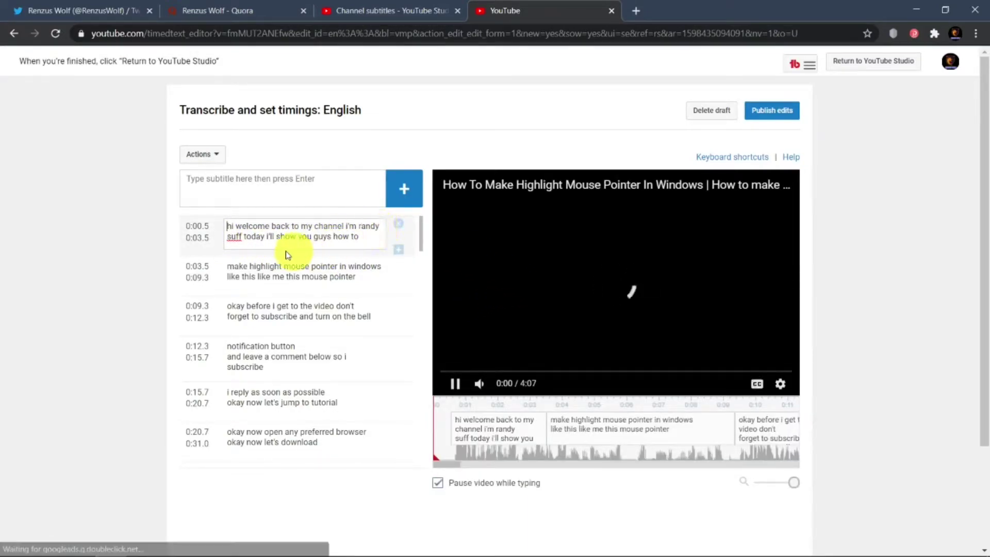
left_click(243, 236)
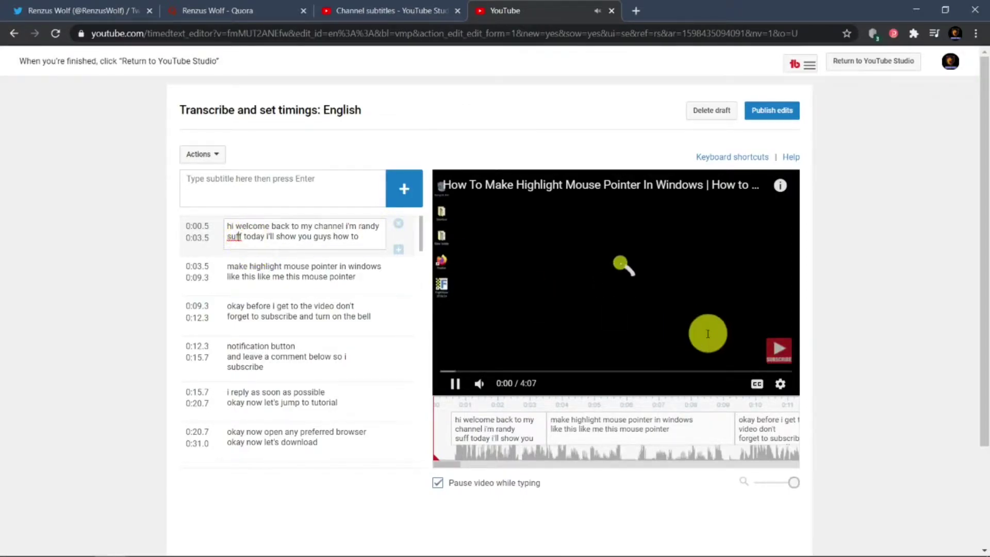
left_click(456, 384)
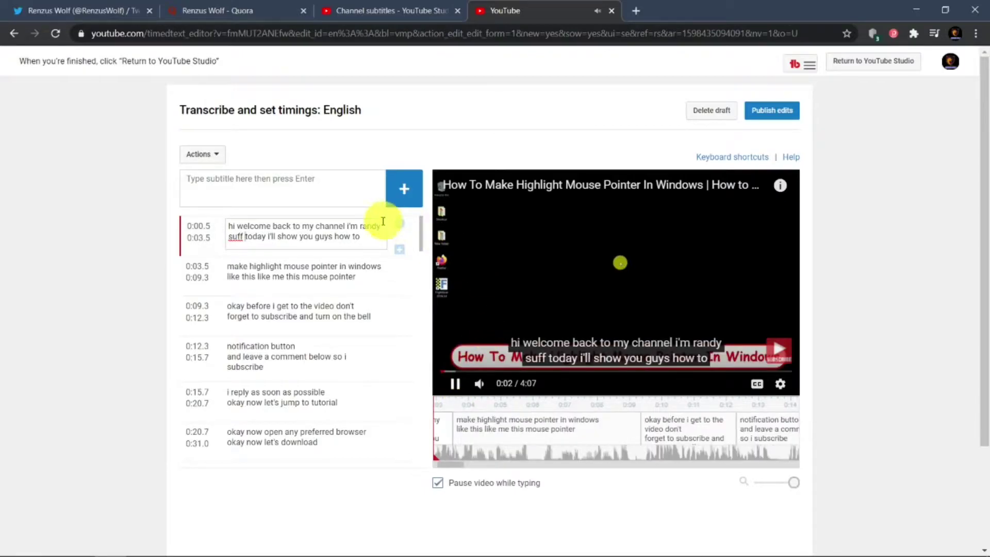
left_click(244, 236)
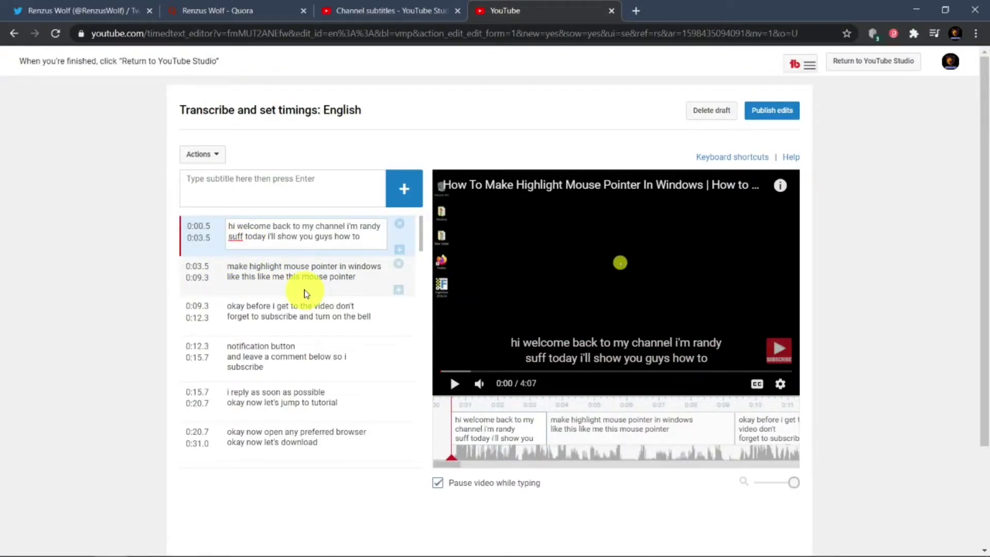
key("BackSpace")
key("BackSpace")
key("BackSpace")
key("BackSpace")
key("BackSpace")
key("BackSpace")
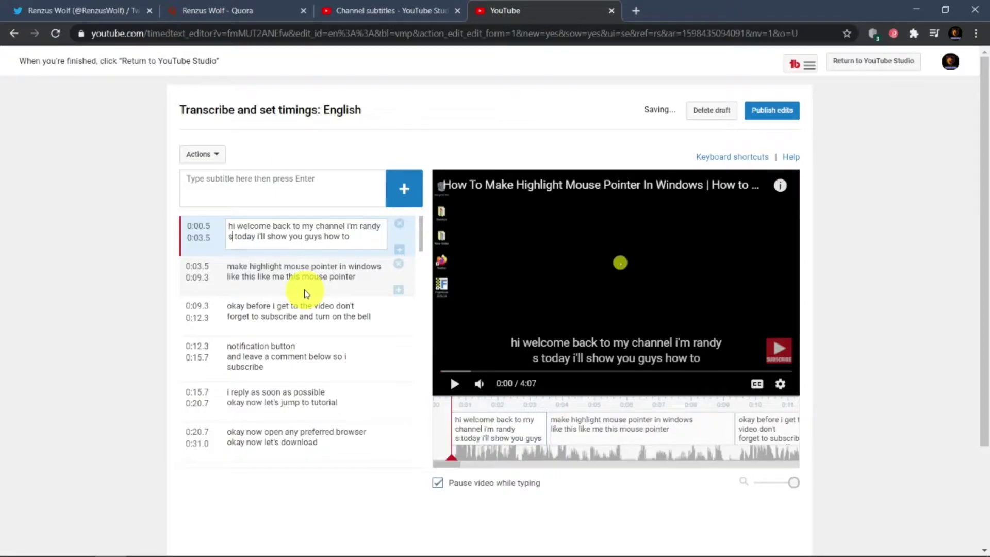
key("BackSpace")
key("BackSpace")
key("BackSpace")
key("BackSpace")
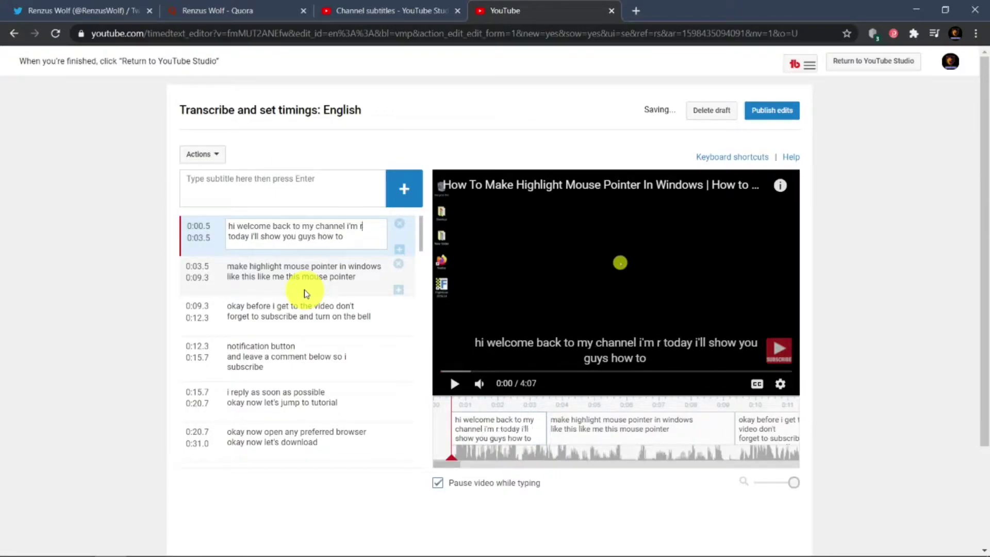
type("Renzus")
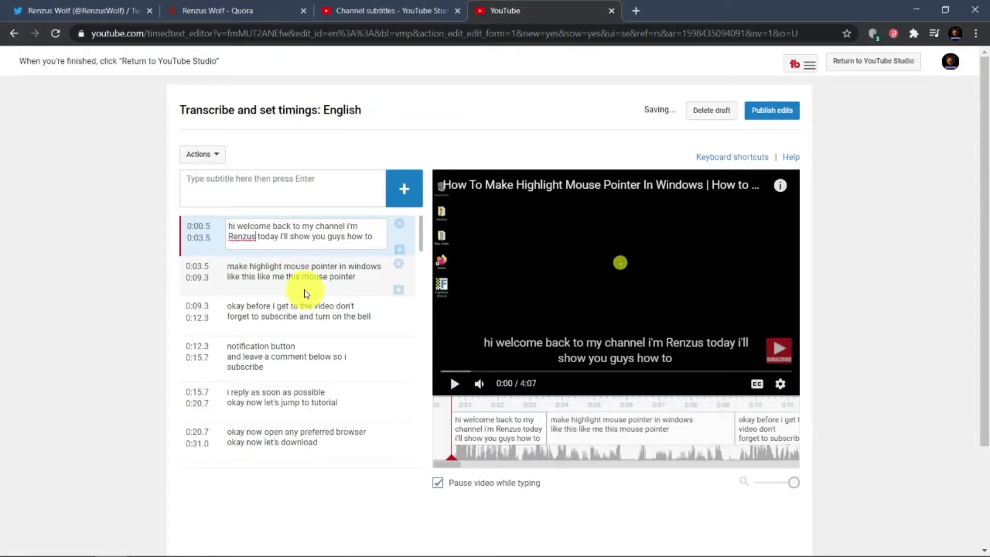
type(" Wolf")
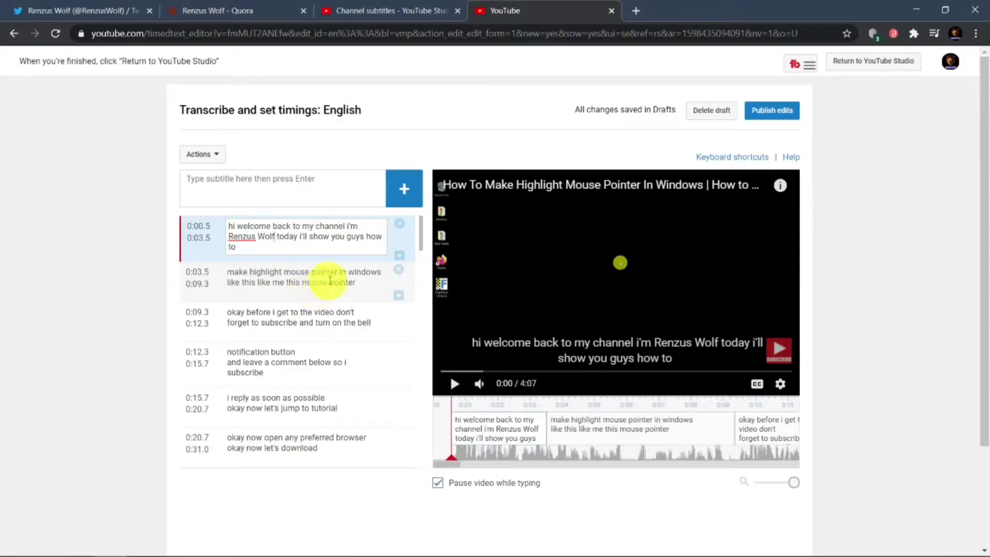
Play the video muted from the second subtitle line and check the captions up to the "notification button" line.
left_click(327, 276)
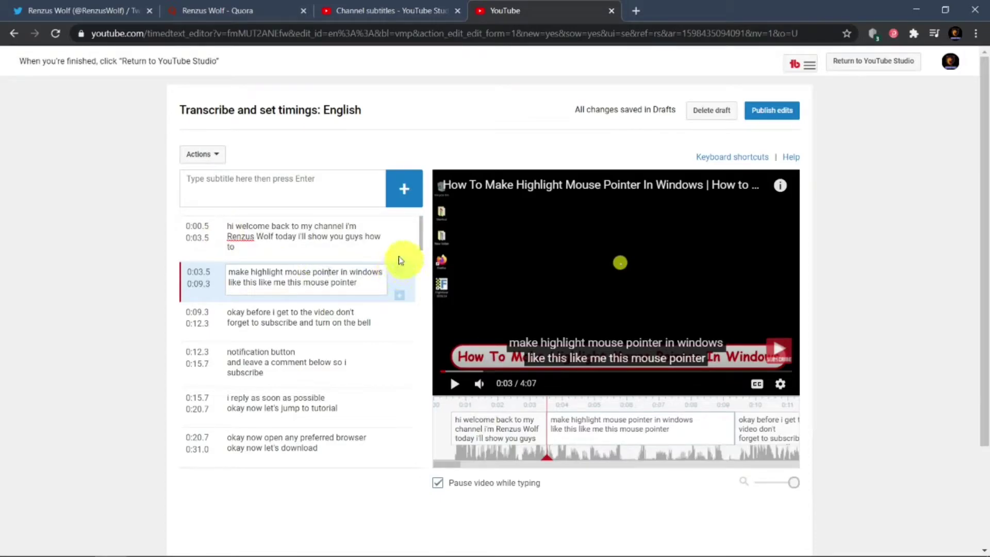
left_click(456, 384)
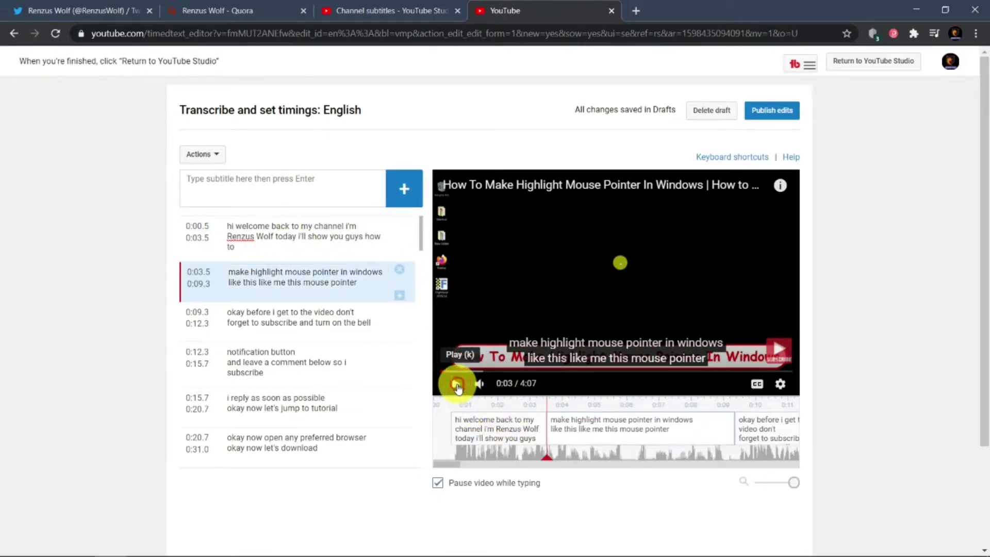
left_click(475, 385)
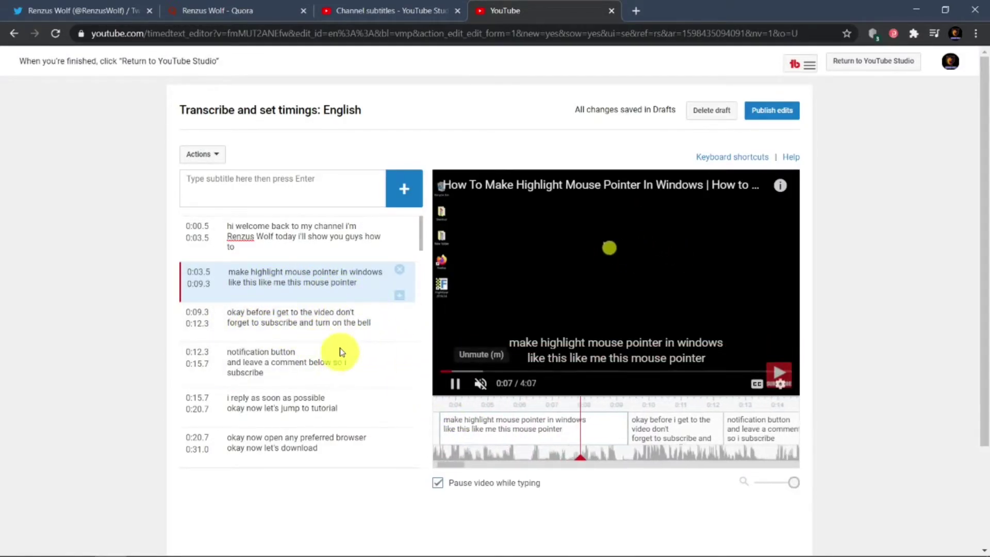
left_click(454, 383)
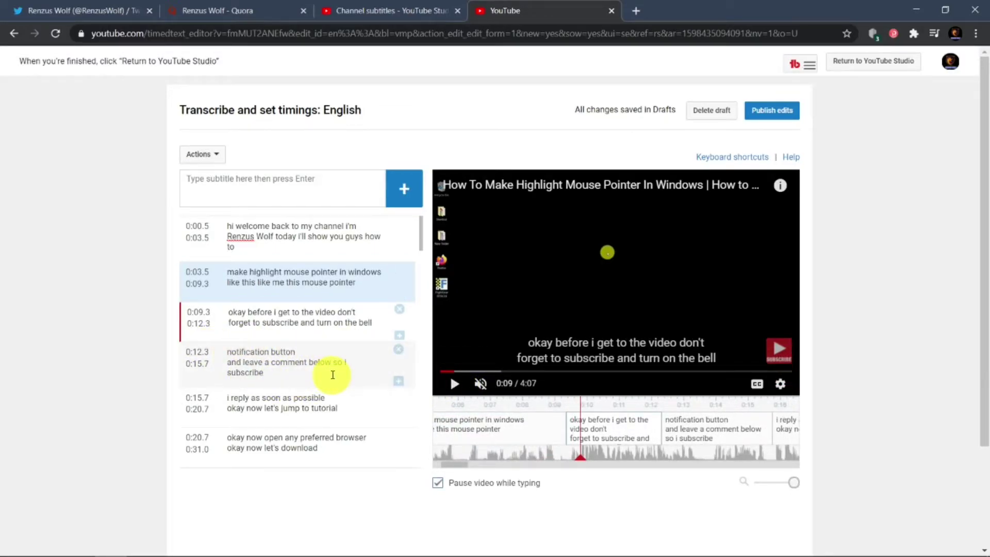
left_click(303, 363)
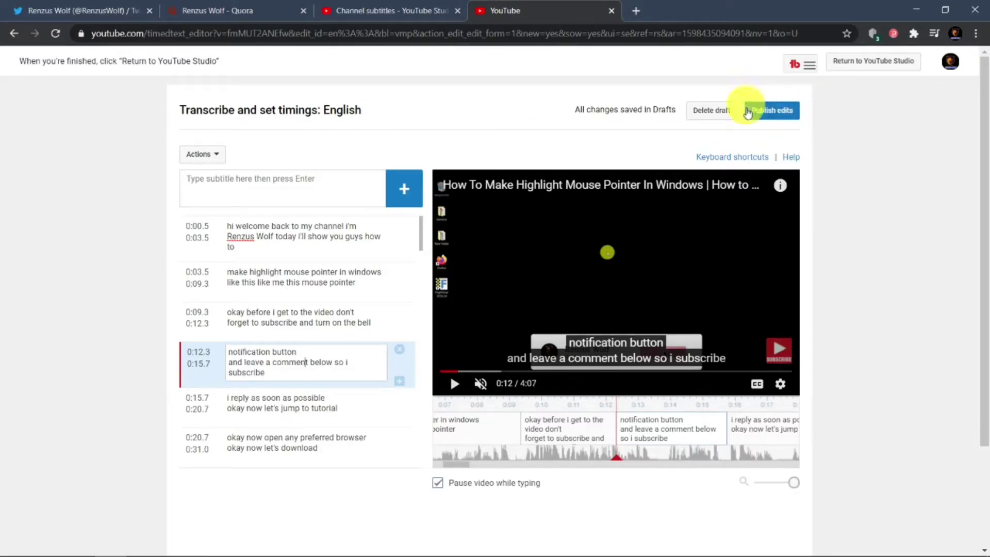
Publish the edited English subtitles.
scroll(332, 320, "down", 3)
scroll(325, 327, "up", 3)
left_click(782, 111)
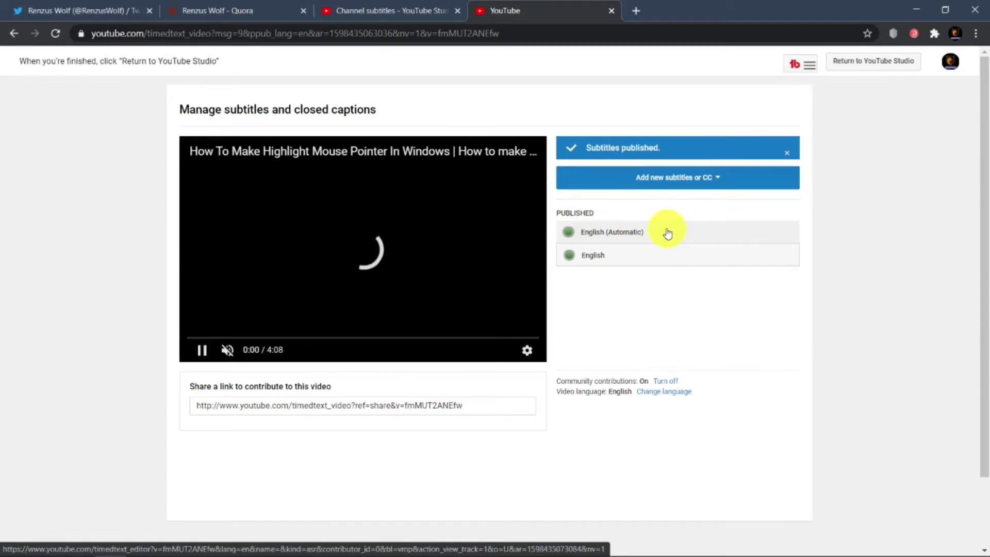
Reopen the English (Automatic) subtitles in the editor and examine the name in the first line.
left_click(629, 232)
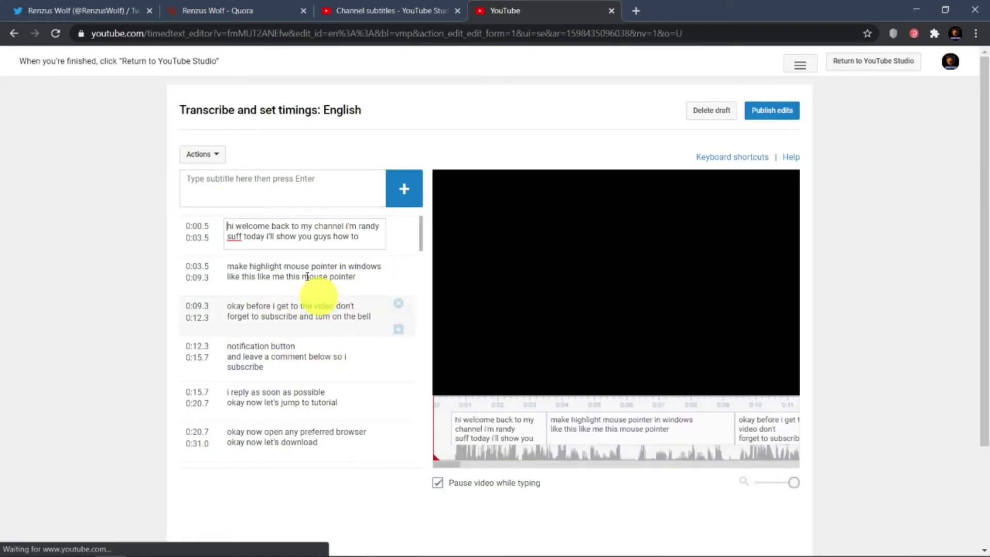
left_click(249, 239)
left_click(240, 239)
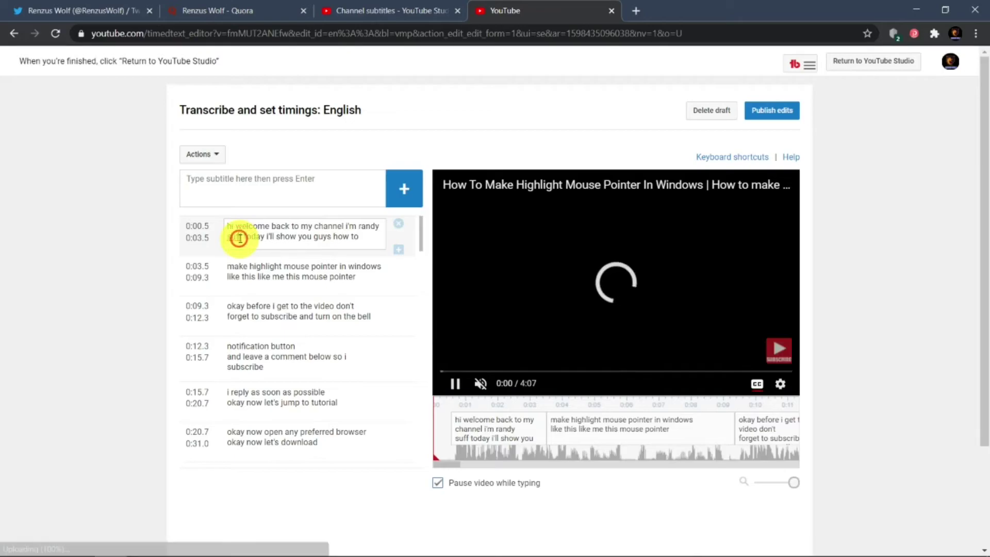
left_click(241, 238)
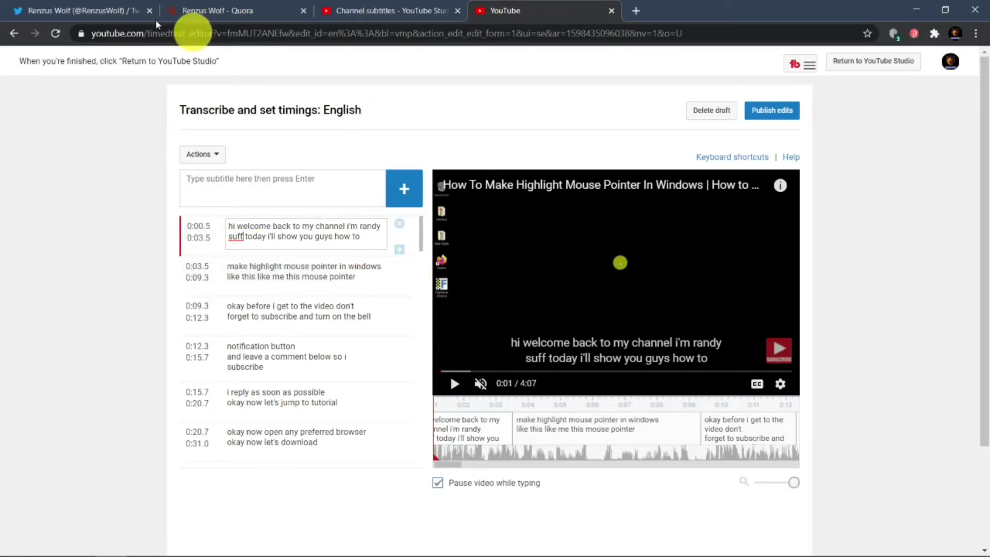
left_click(868, 64)
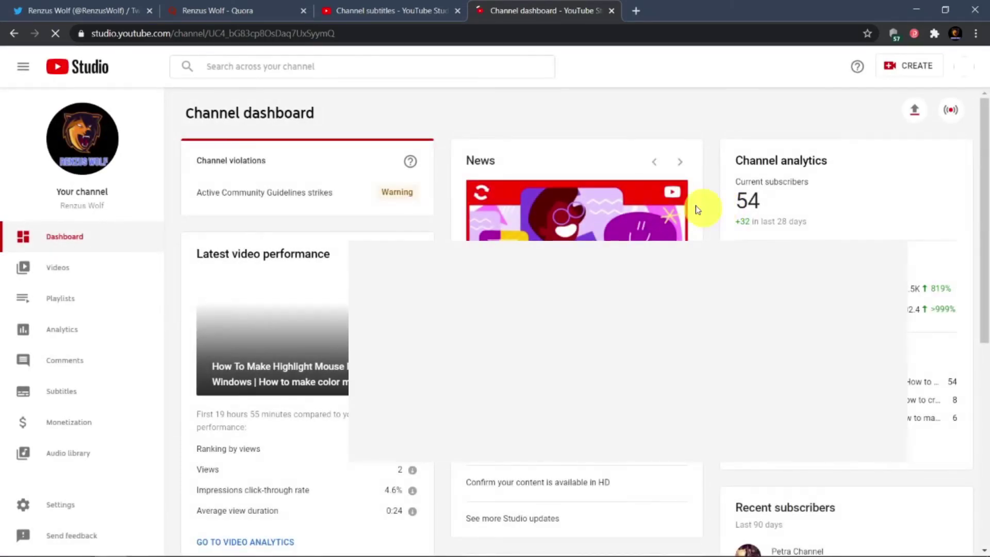
scroll(542, 209, "down", 5)
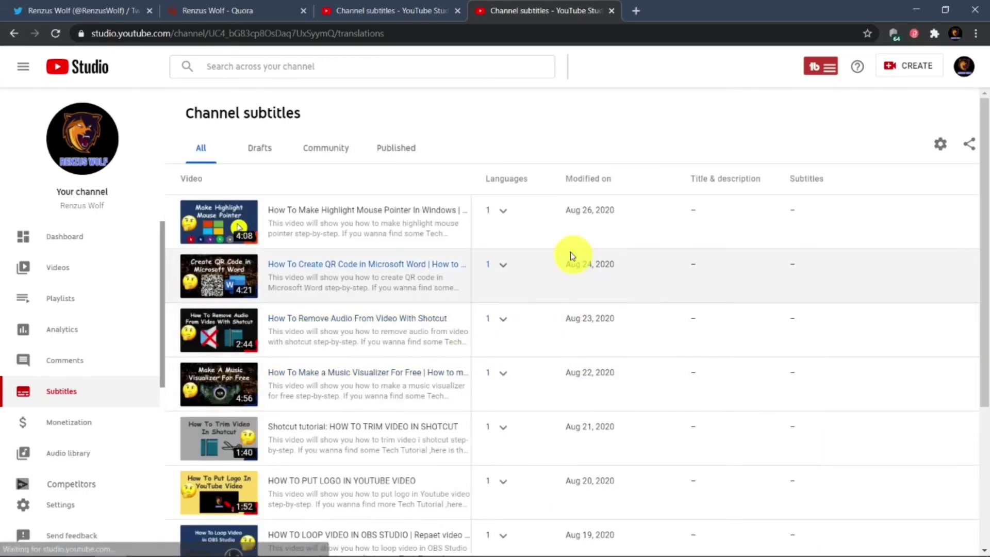
left_click(502, 211)
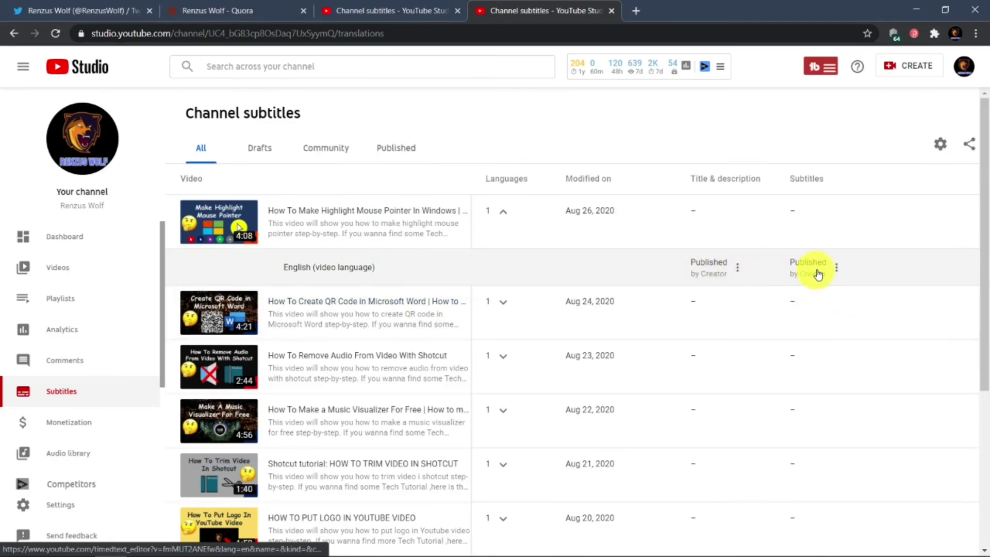
left_click(736, 268)
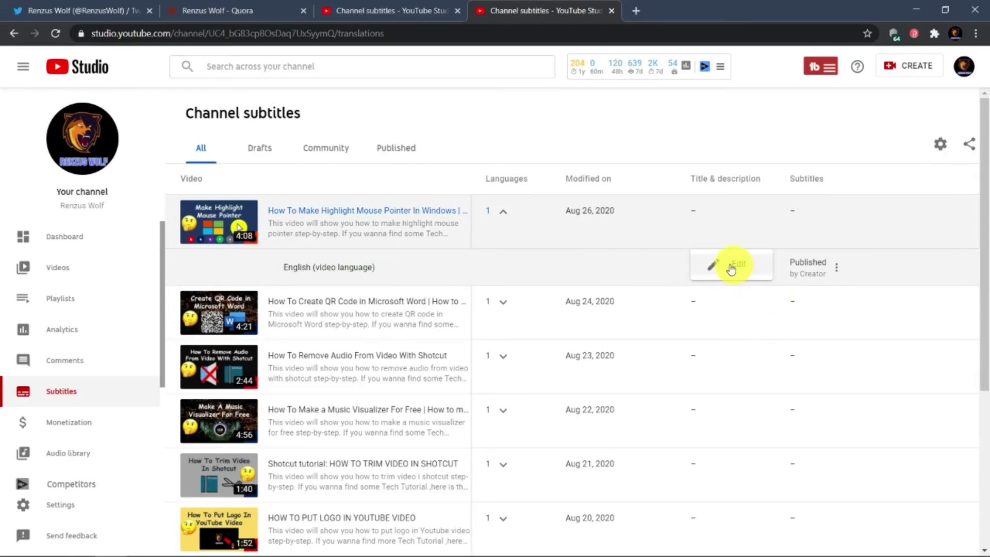
left_click(641, 265)
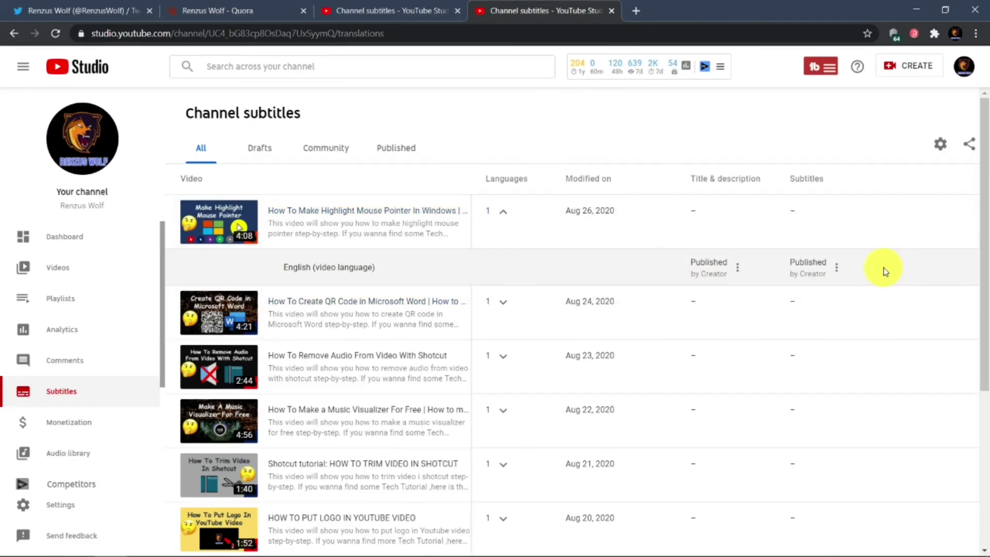